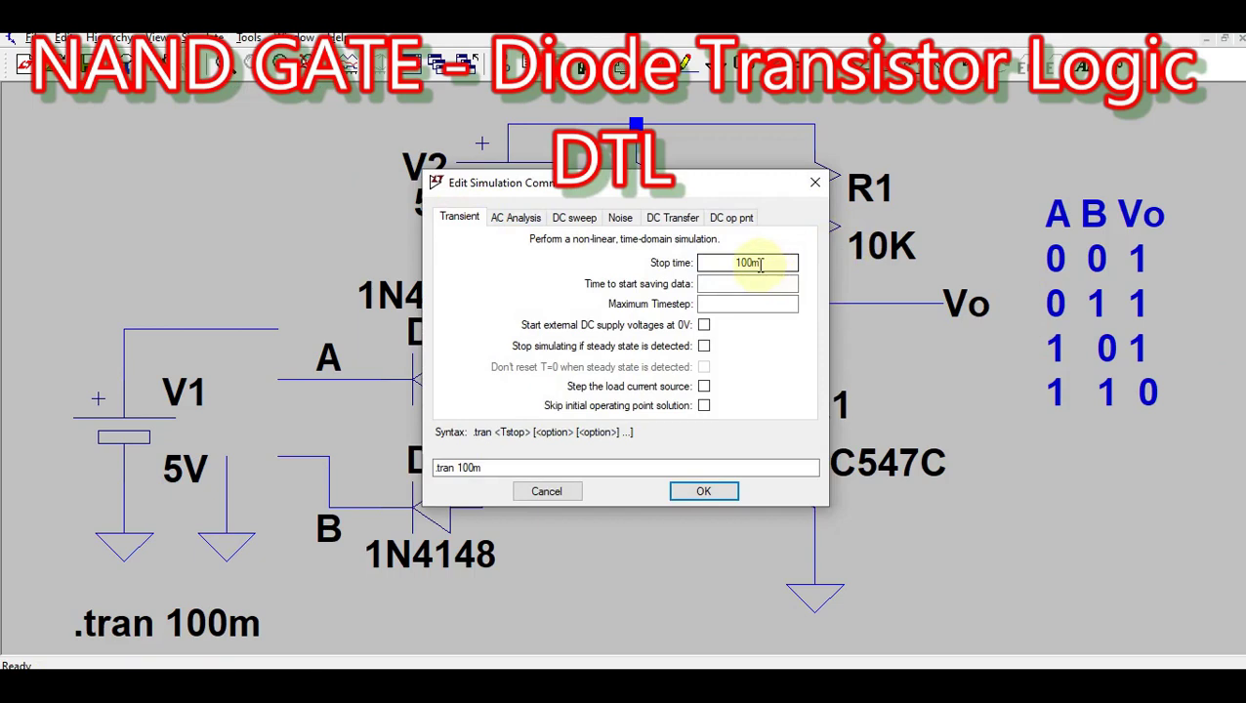
Confirm the transient analysis with a stop time of 100m and run the simulation.
{"action": "left_click", "coordinate": [704, 491]}
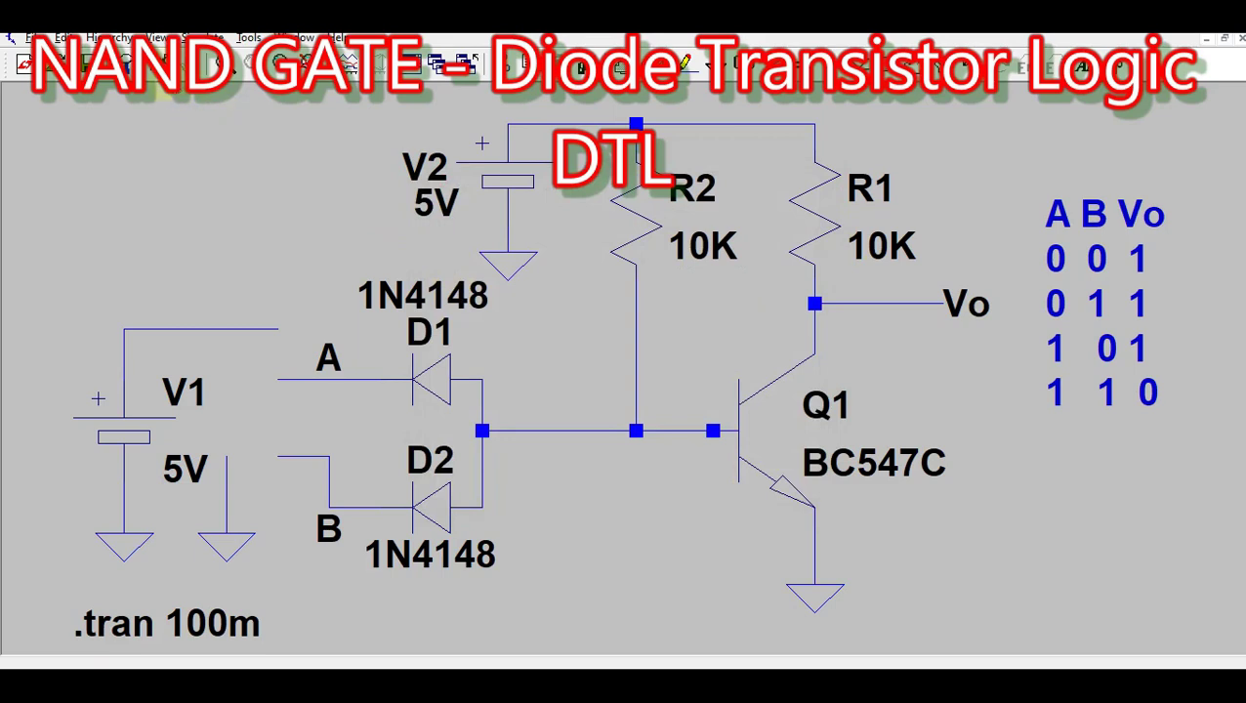
{"action": "left_click", "coordinate": [162, 64]}
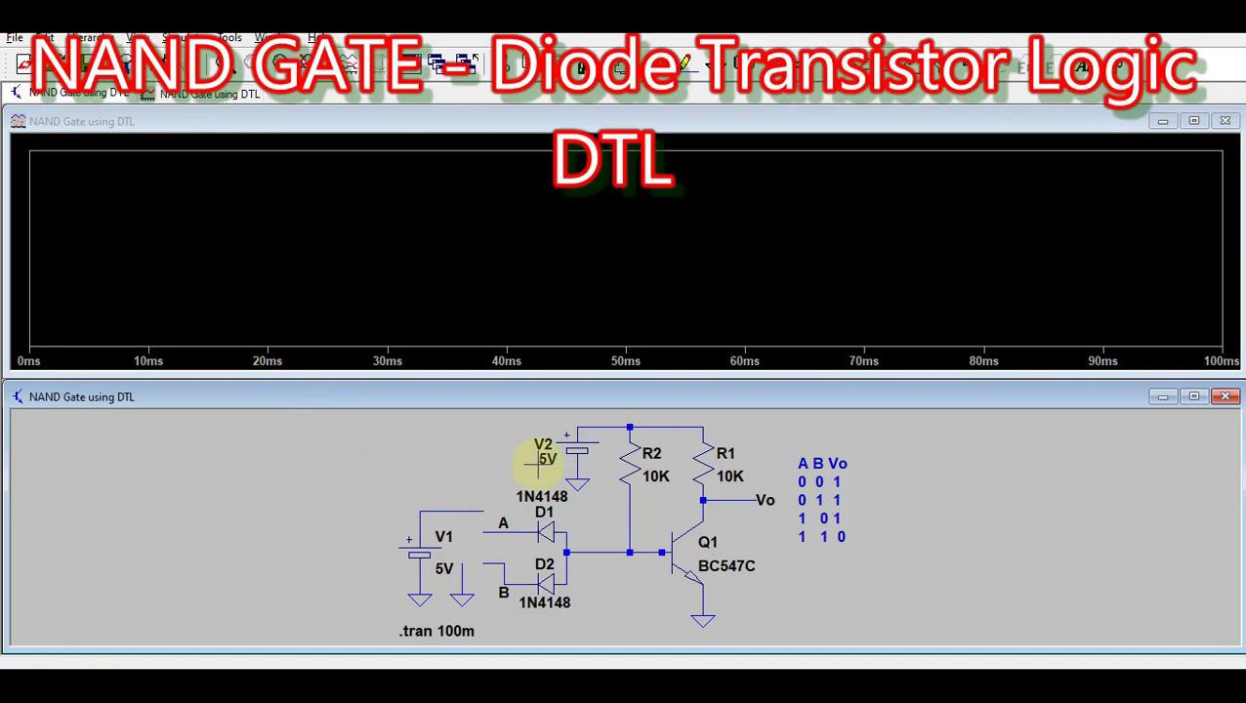
Tile the waveform and schematic windows vertically and fit the whole NAND circuit in its window.
{"action": "left_click", "coordinate": [369, 244]}
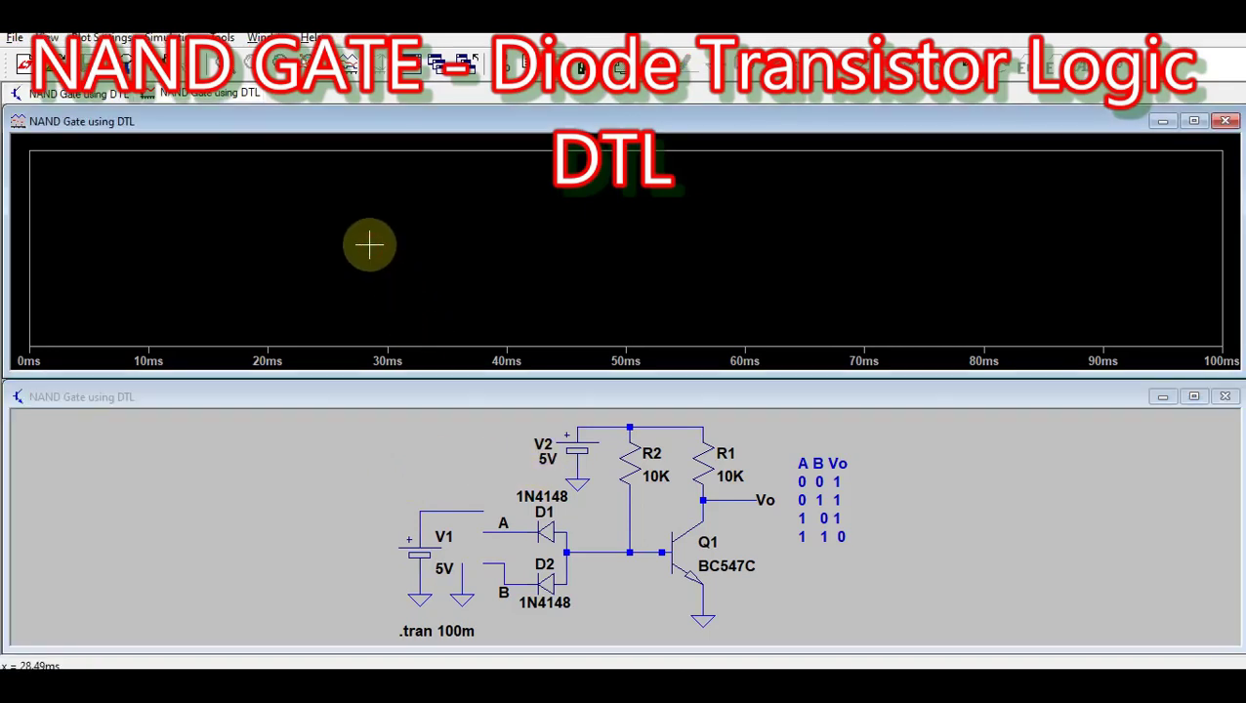
{"action": "left_click", "coordinate": [259, 37]}
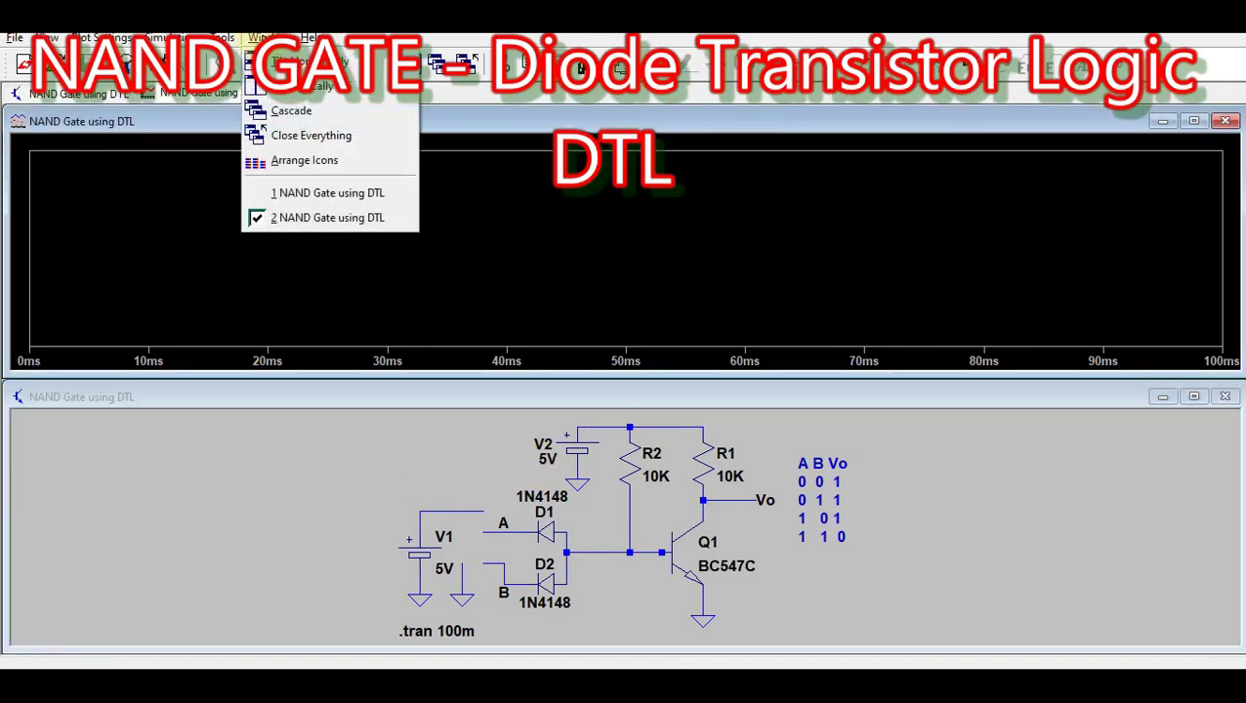
{"action": "left_click", "coordinate": [293, 86]}
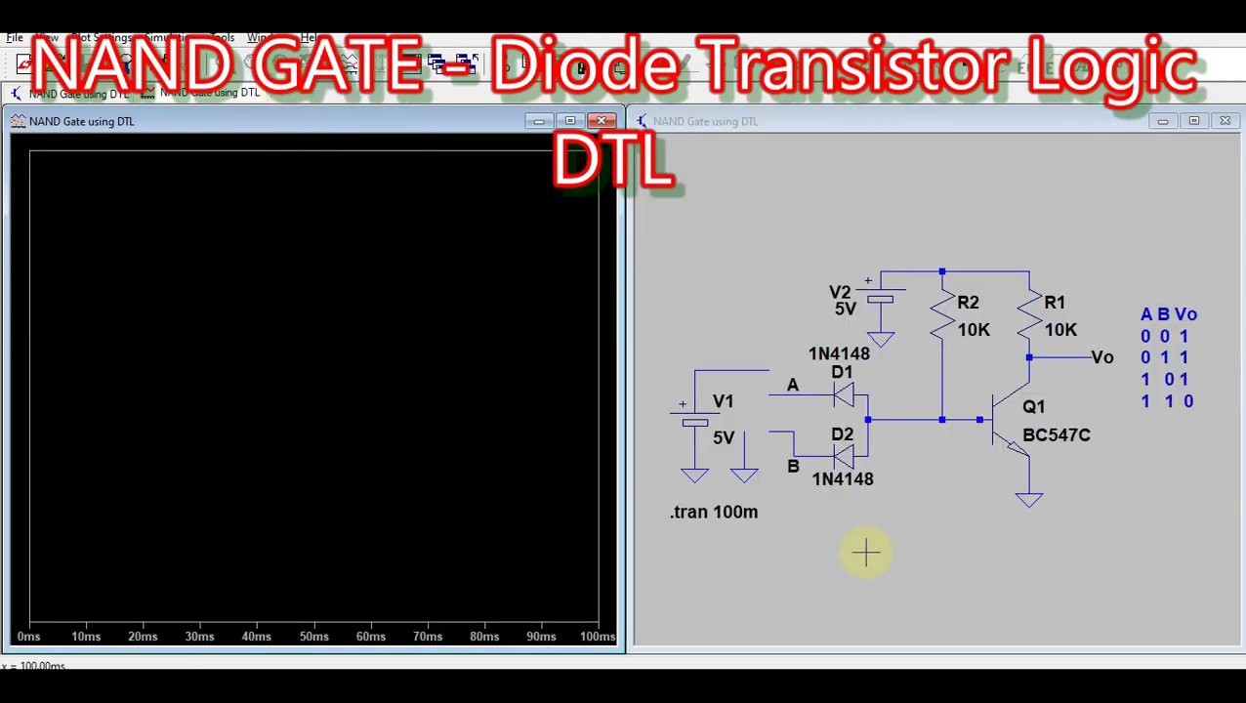
{"action": "scroll", "coordinate": [976, 594], "scroll_direction": "up", "scroll_amount": 3}
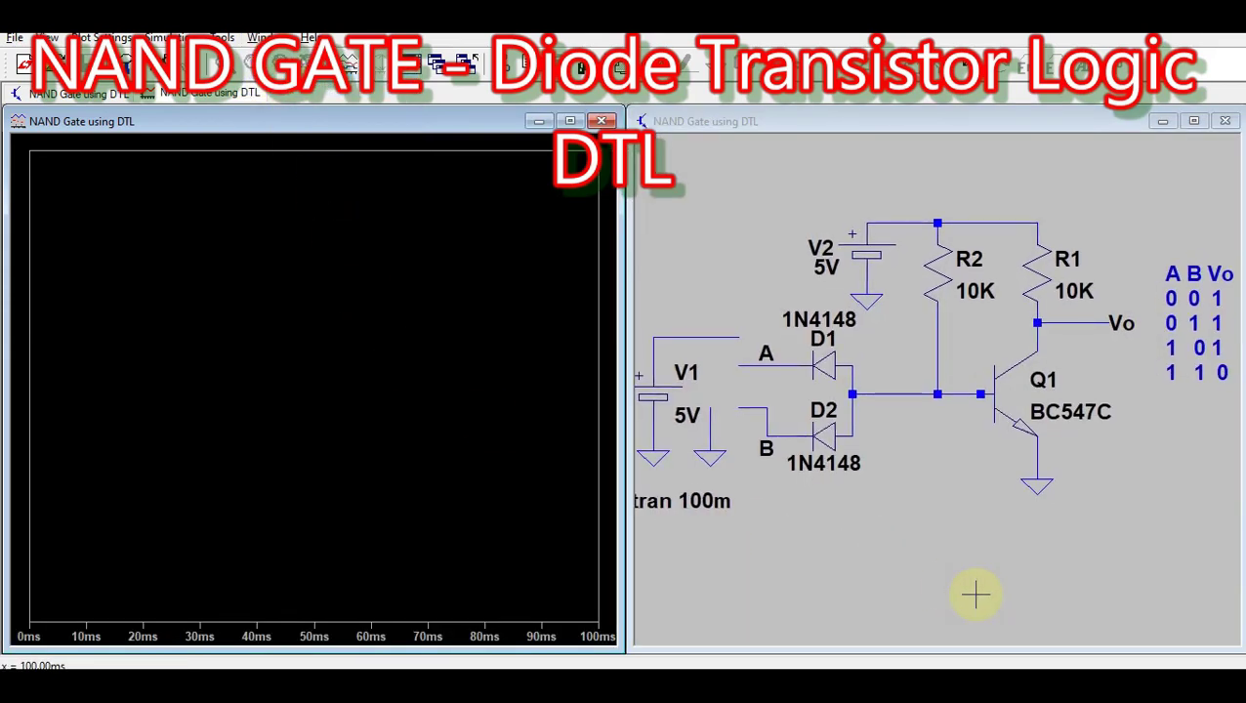
{"action": "scroll", "coordinate": [975, 595], "scroll_direction": "down", "scroll_amount": 3}
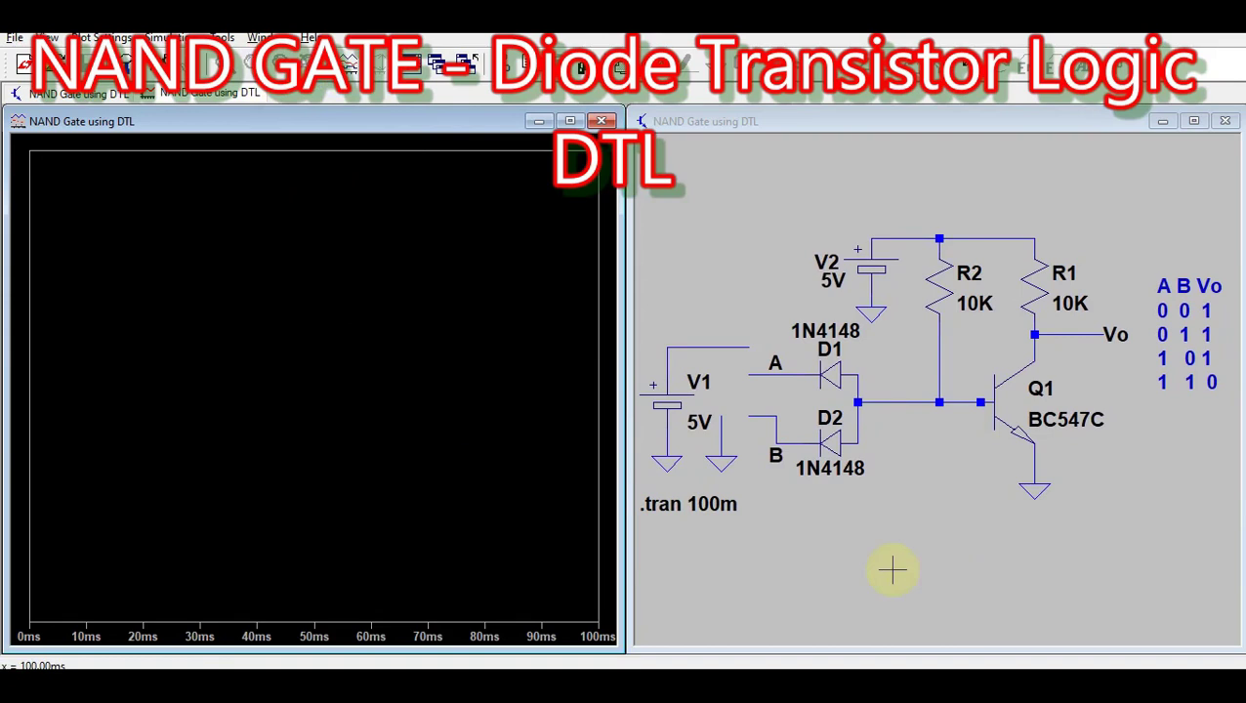
{"action": "left_click", "coordinate": [882, 514]}
{"action": "left_click", "coordinate": [354, 401]}
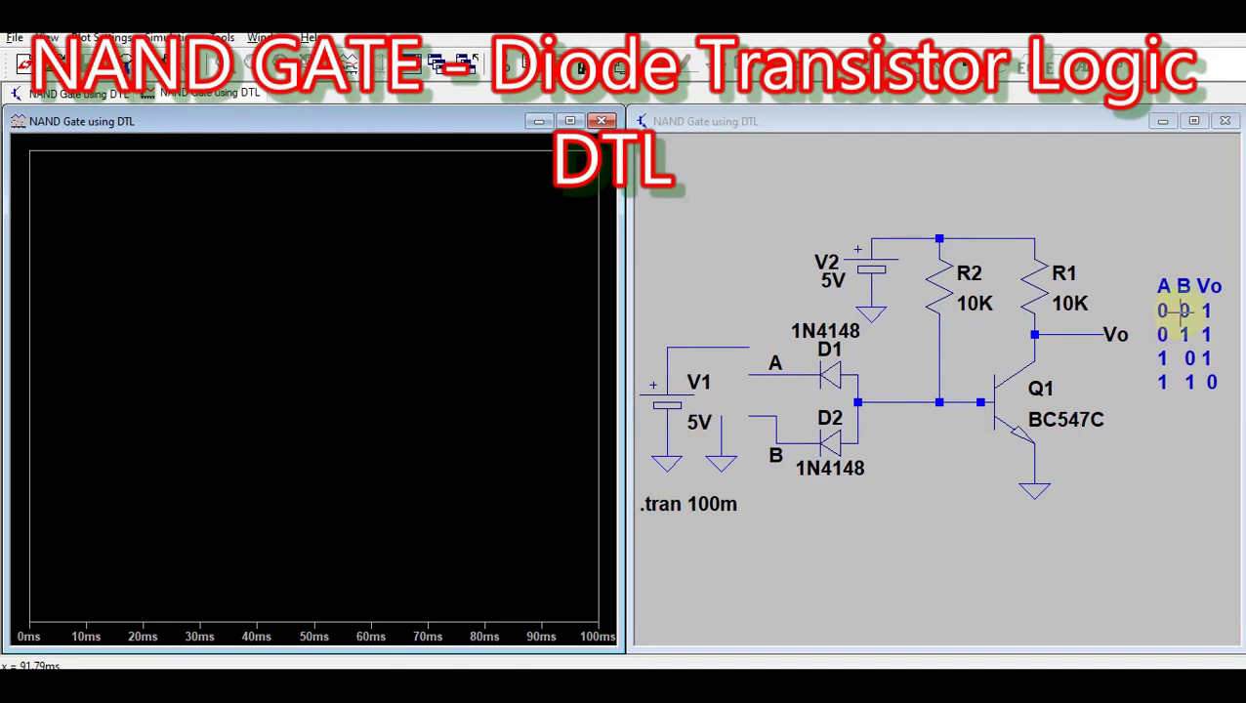
Wire inputs A and B of the NAND gate to the free ground beside V1.
{"action": "left_click", "coordinate": [747, 226]}
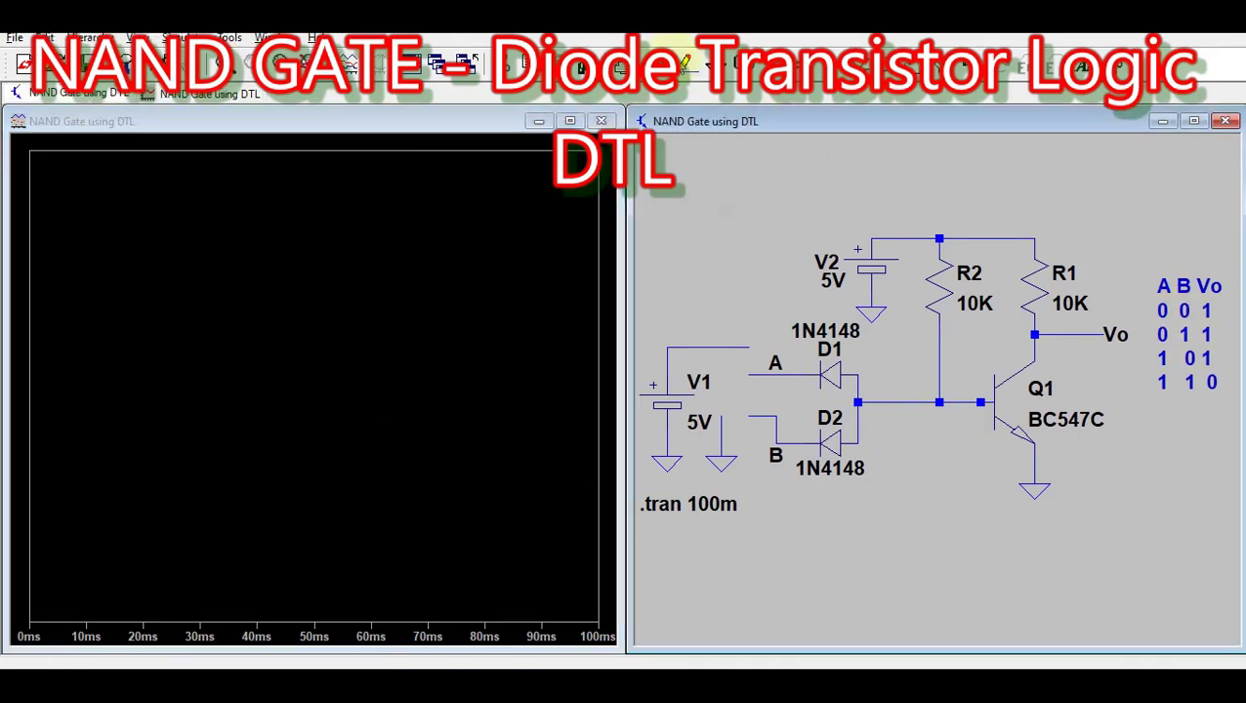
{"action": "left_click", "coordinate": [685, 62]}
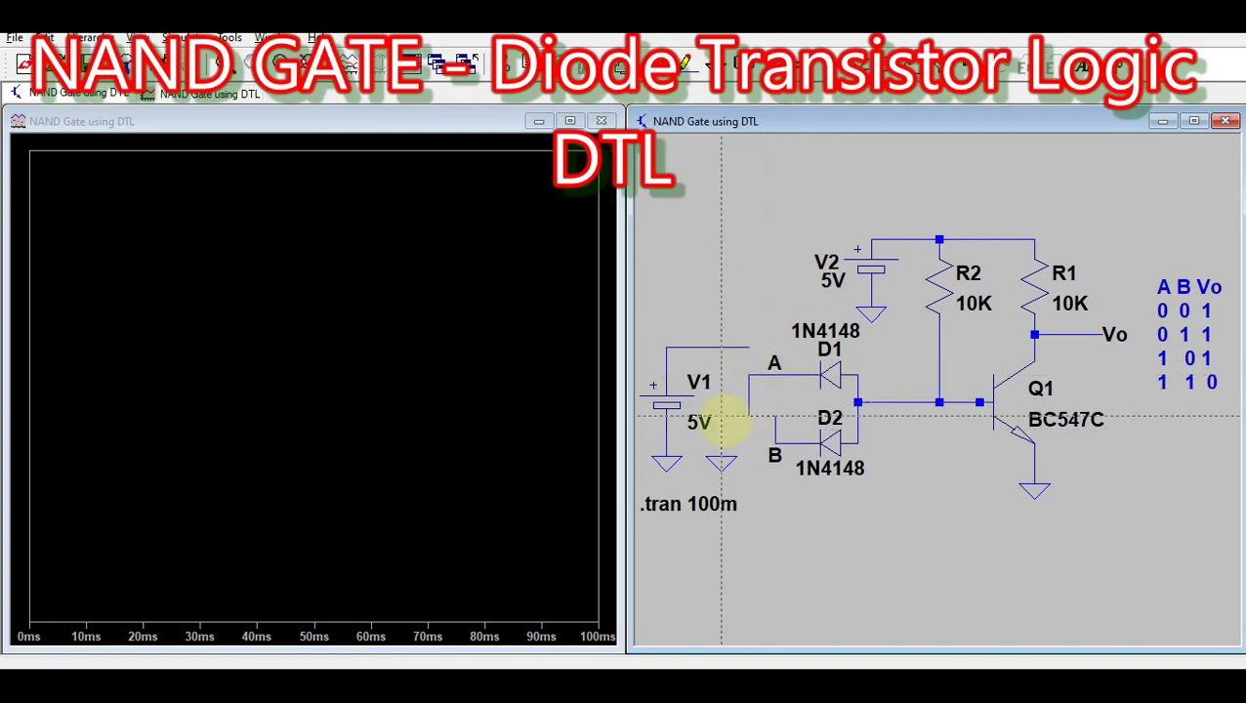
{"action": "left_click", "coordinate": [723, 417]}
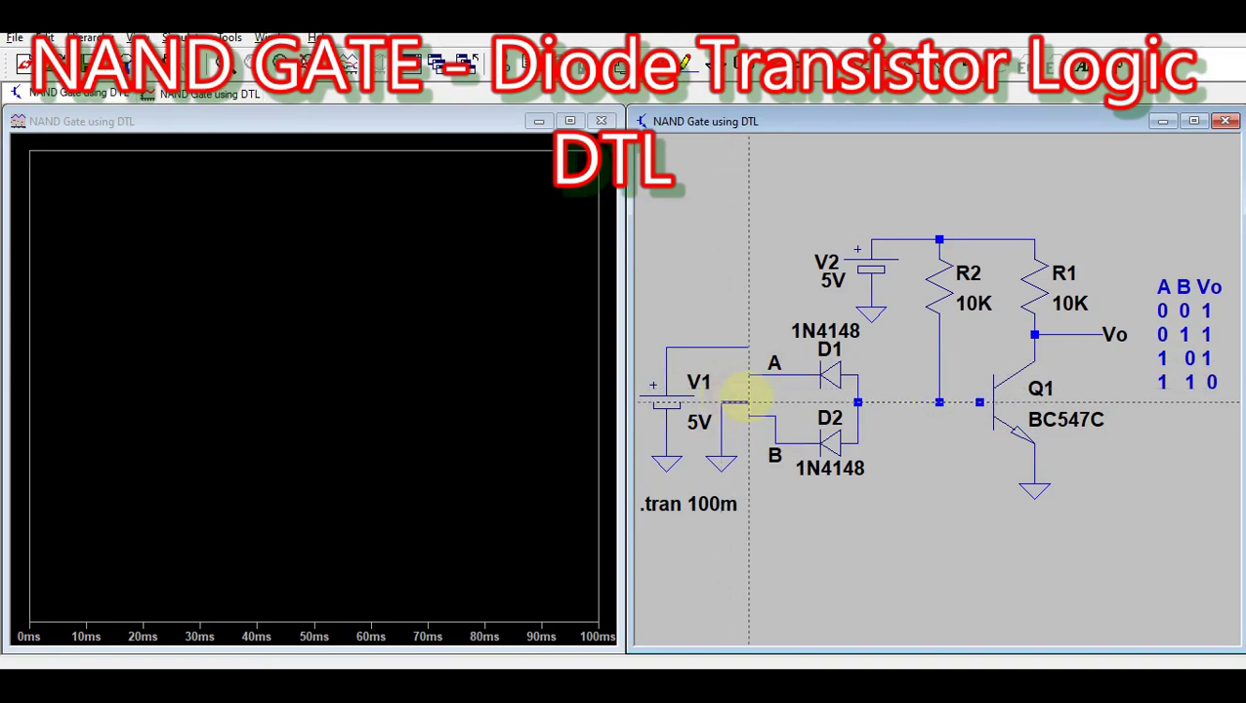
{"action": "left_click", "coordinate": [749, 401]}
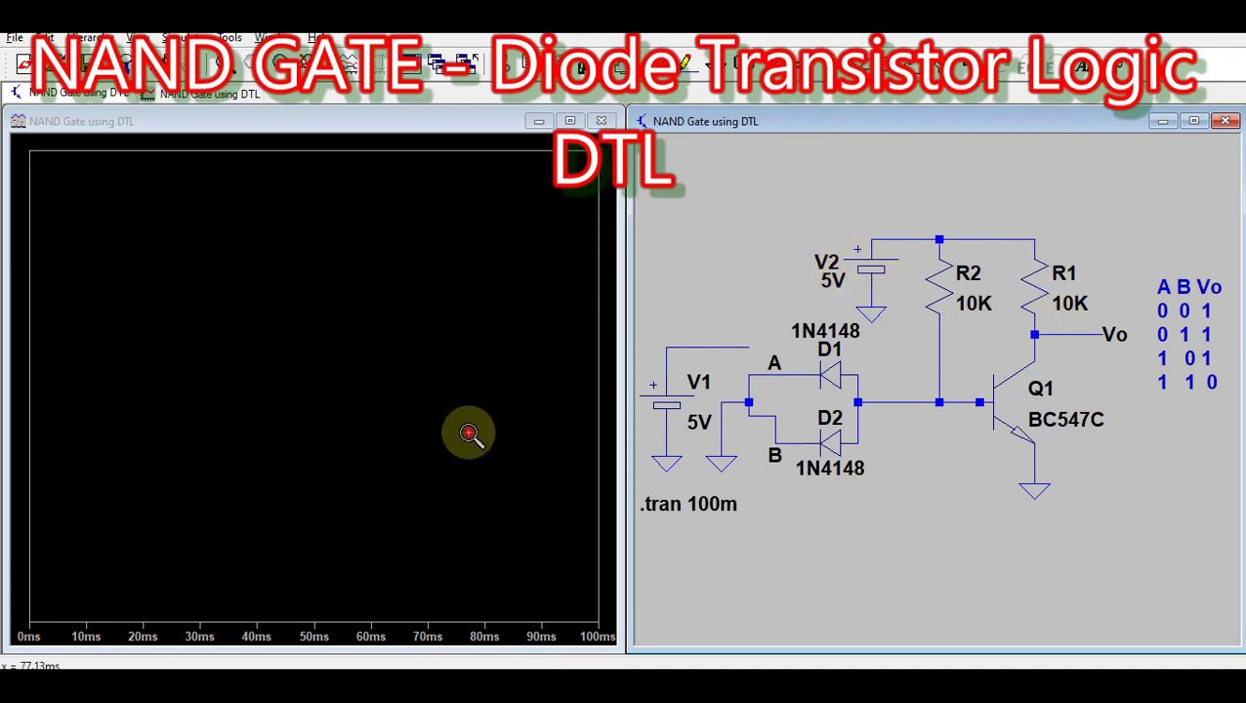
Run the simulation with both inputs grounded and plot the voltage at output Vo.
{"action": "left_click", "coordinate": [469, 427]}
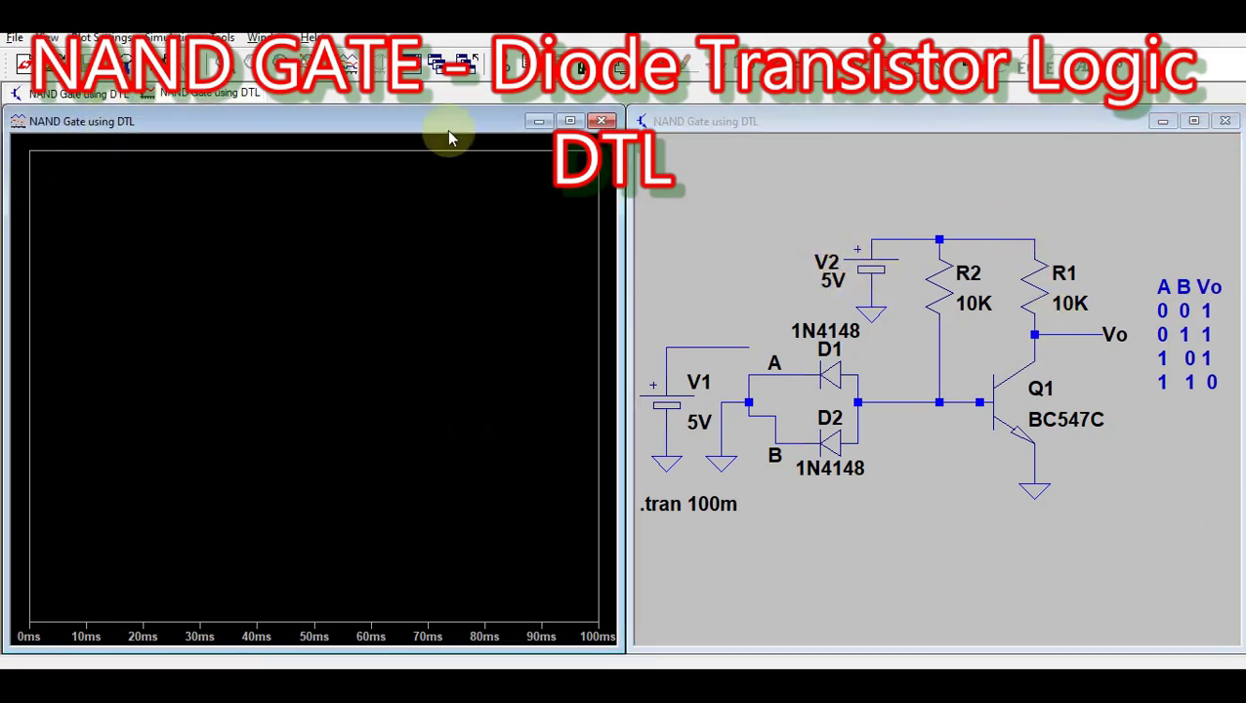
{"action": "left_click", "coordinate": [908, 259]}
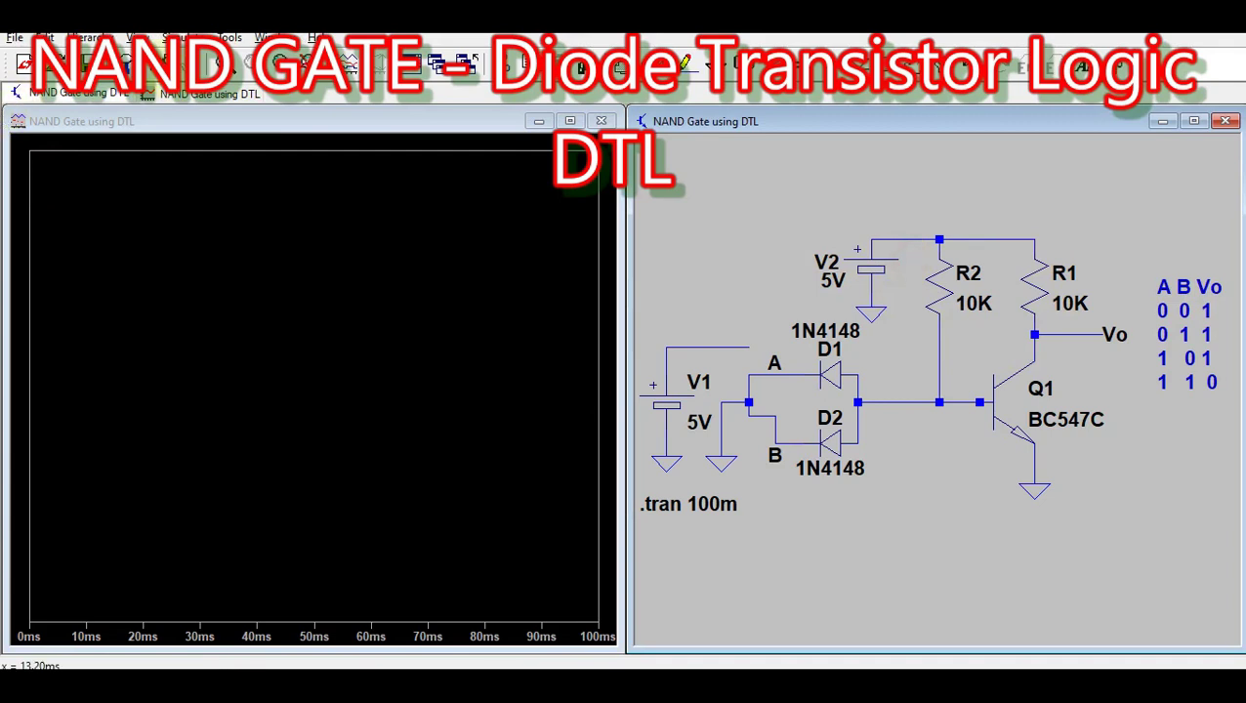
{"action": "left_click", "coordinate": [171, 327]}
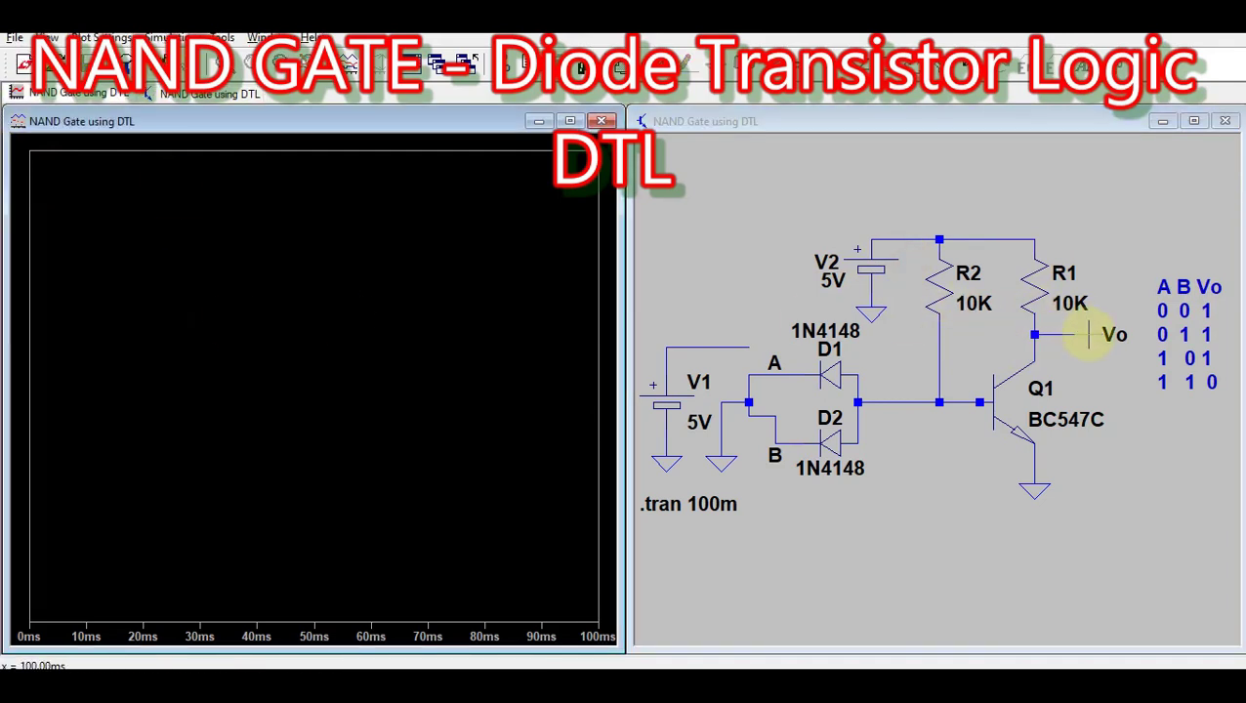
{"action": "left_click", "coordinate": [1087, 335]}
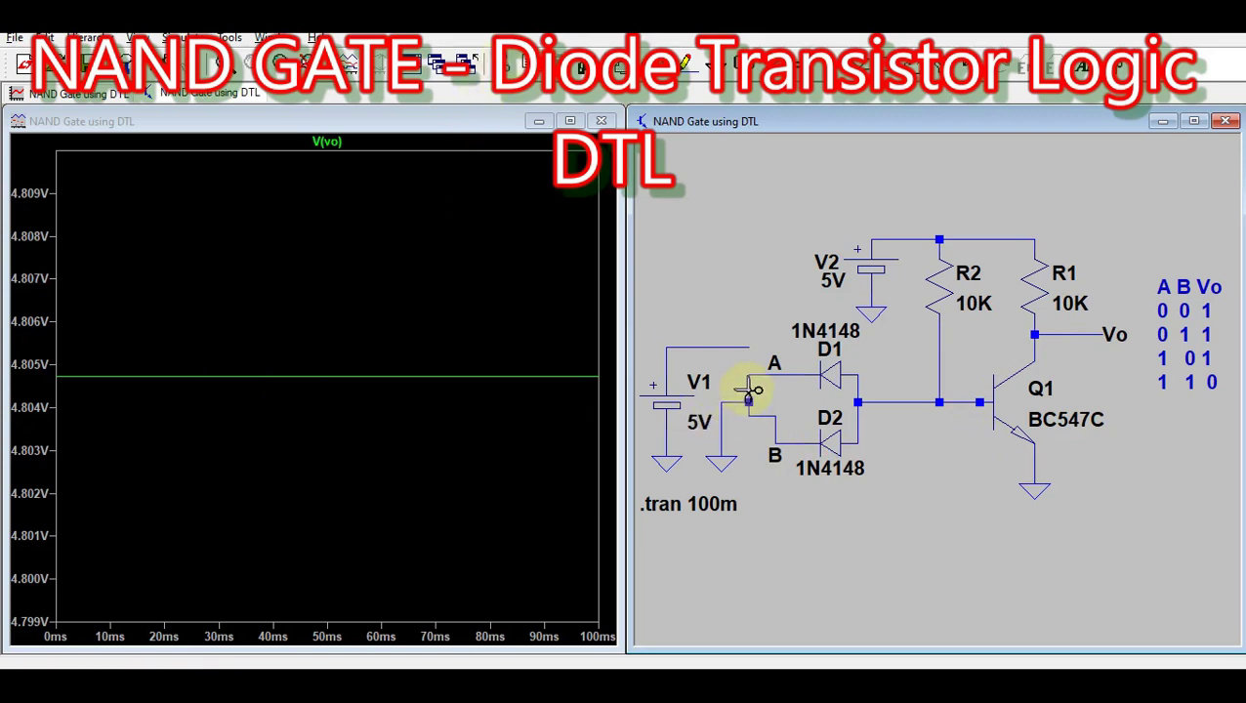
Delete the wire segments connecting inputs A and B to ground.
{"action": "left_click", "coordinate": [749, 390]}
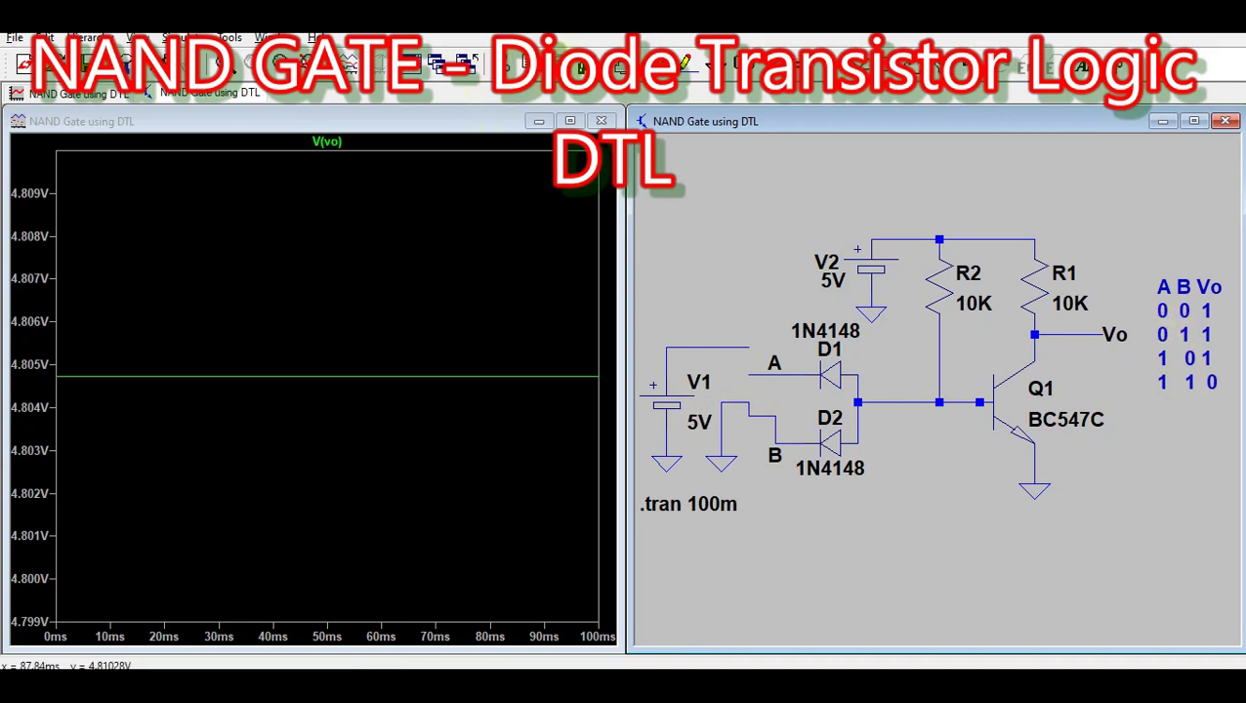
{"action": "left_click", "coordinate": [773, 423]}
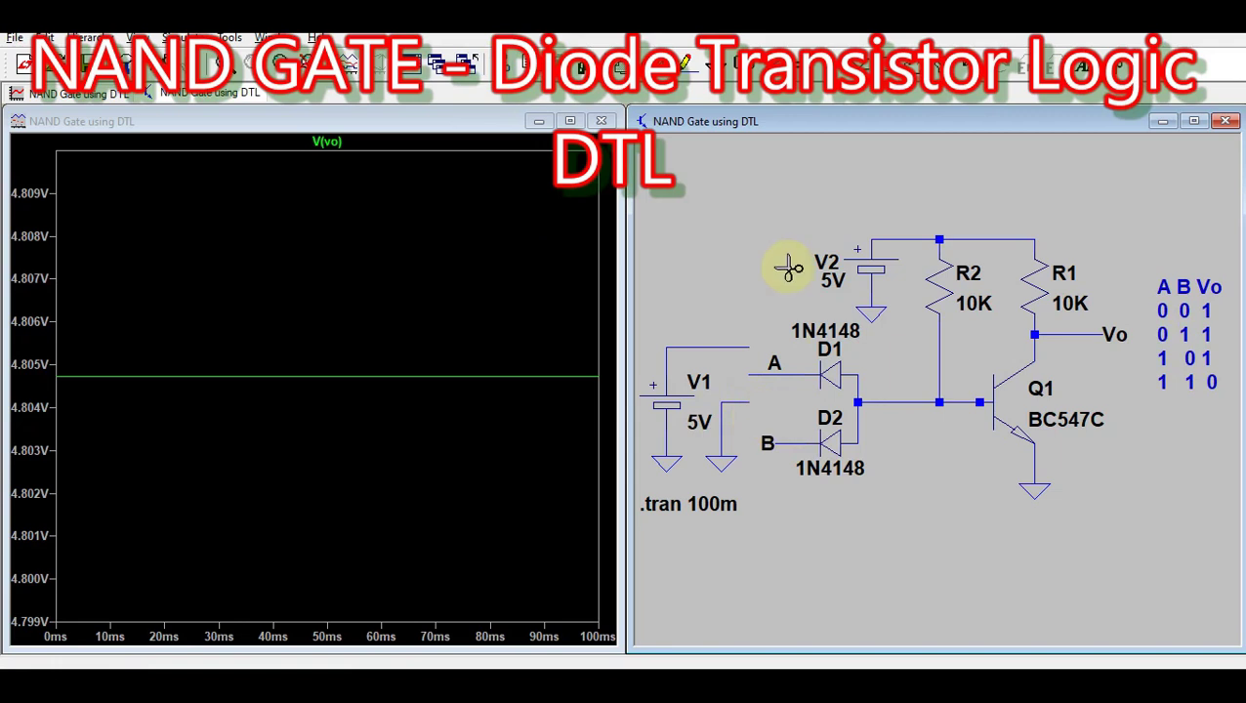
{"action": "key", "text": "Escape"}
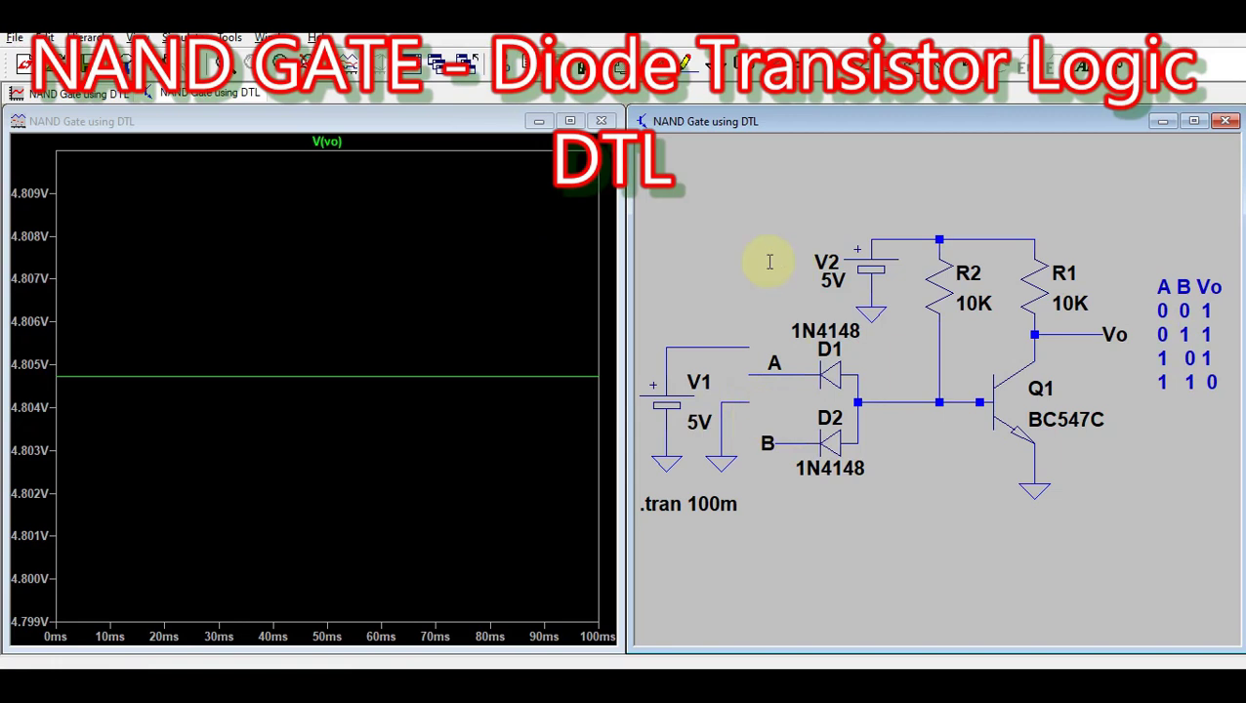
Wire input A to ground and input B to V1's positive line, and rerun the simulation.
{"action": "left_click", "coordinate": [687, 64]}
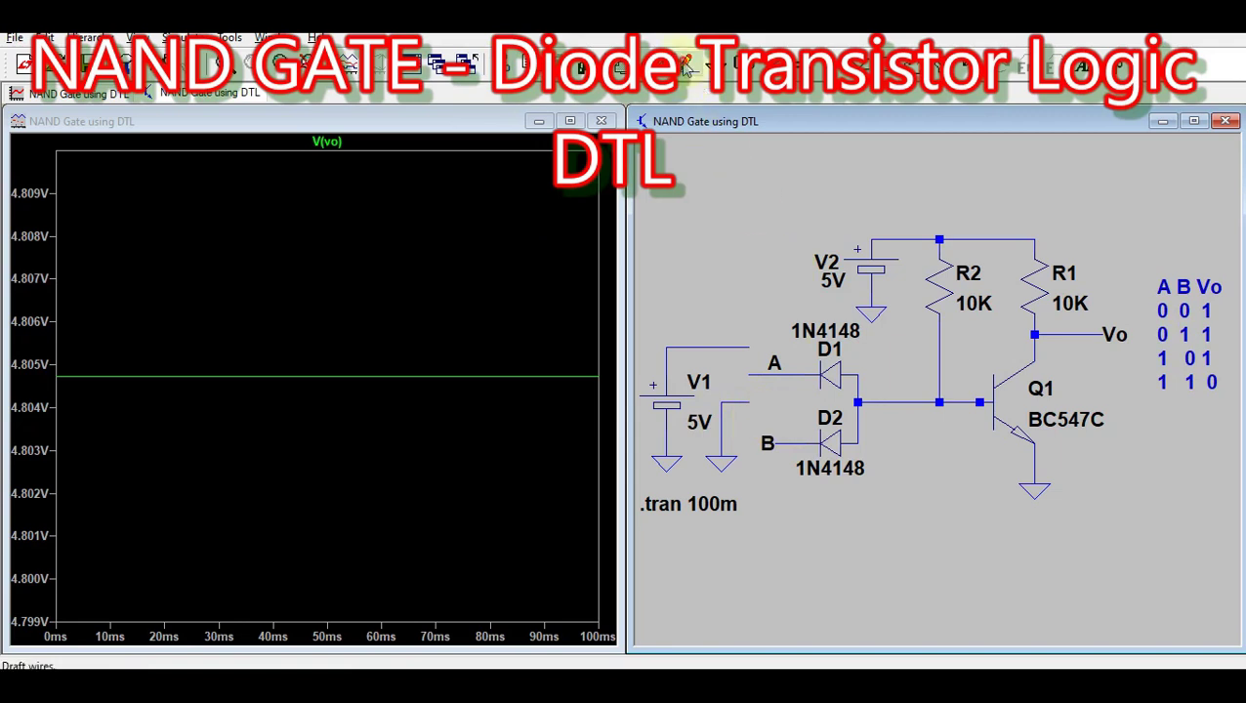
{"action": "left_click", "coordinate": [736, 400]}
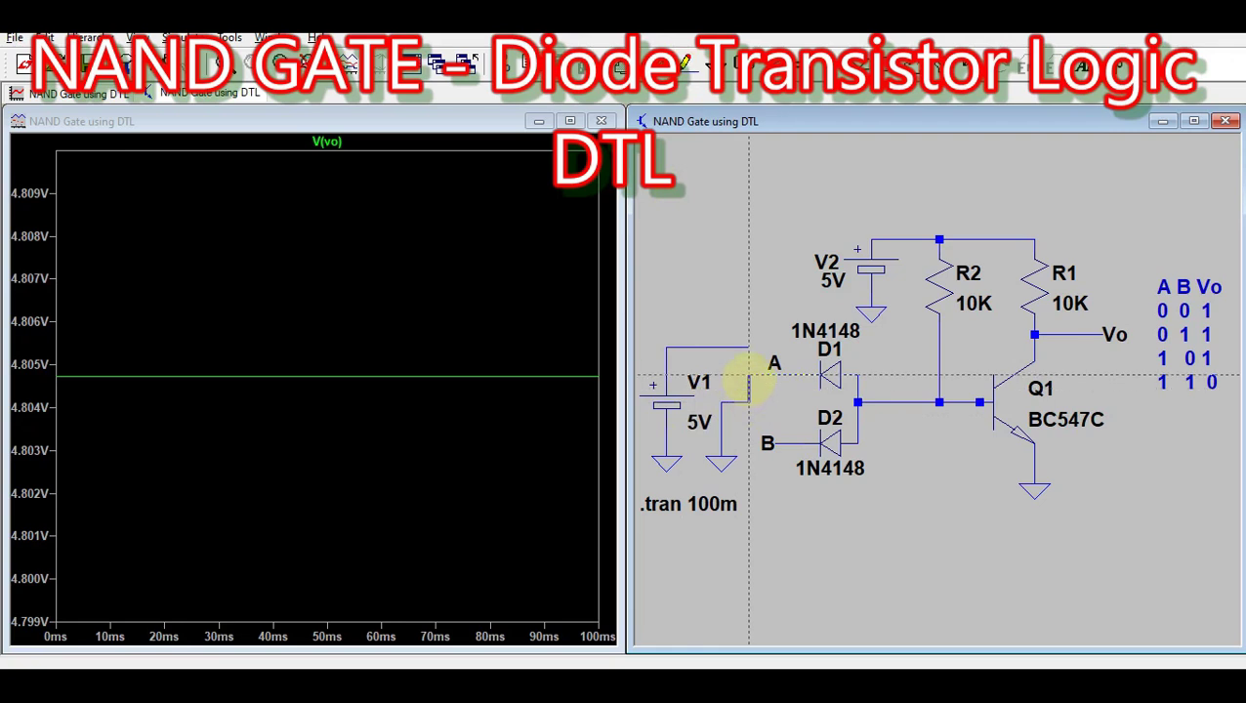
{"action": "left_click", "coordinate": [749, 376]}
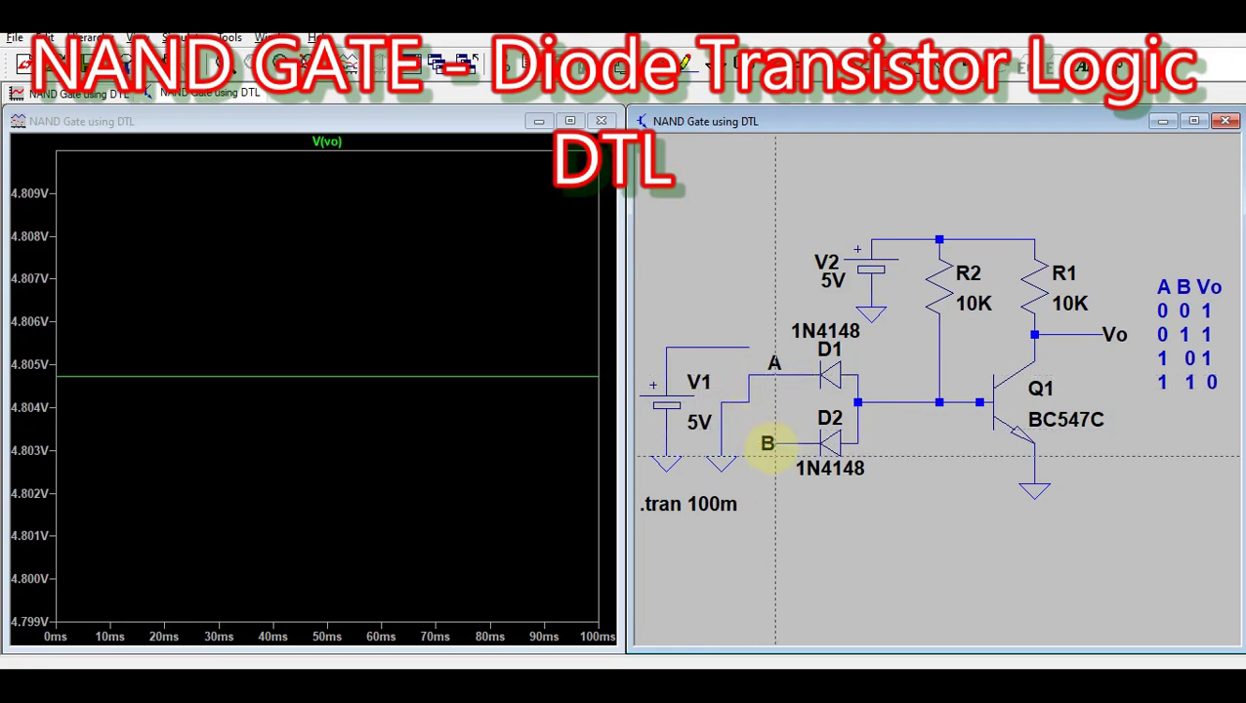
{"action": "left_click", "coordinate": [735, 347]}
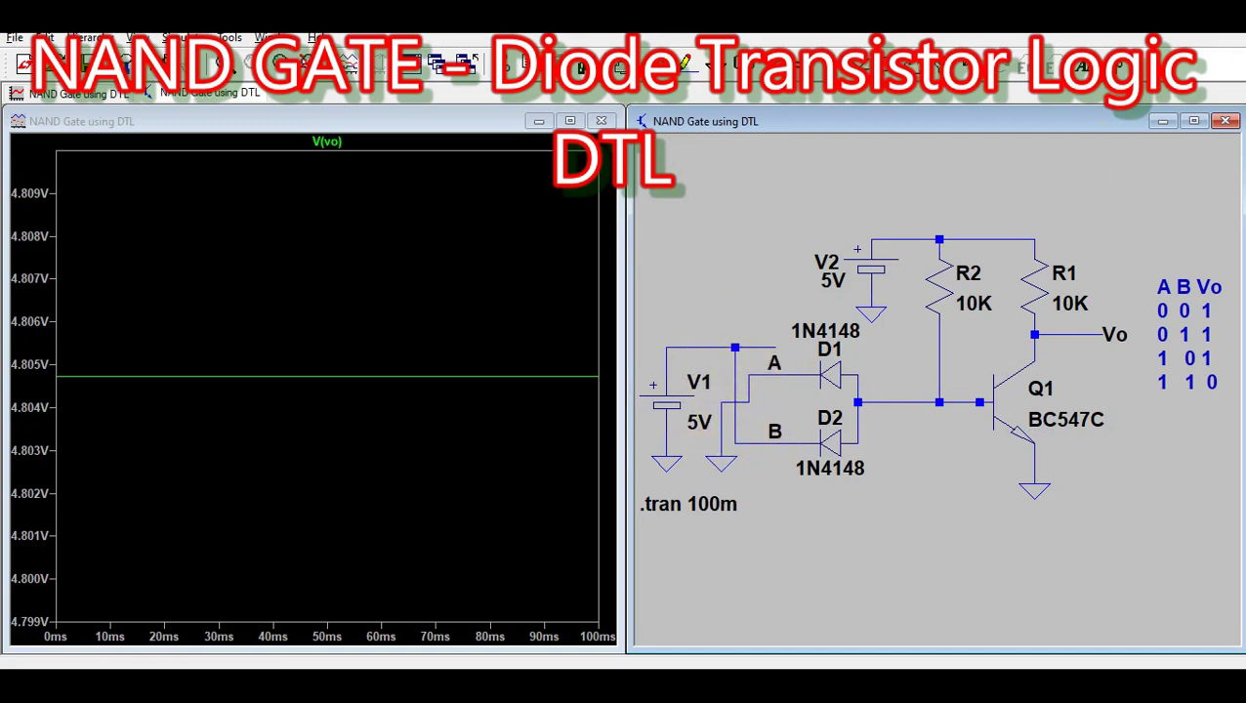
{"action": "left_click", "coordinate": [159, 63]}
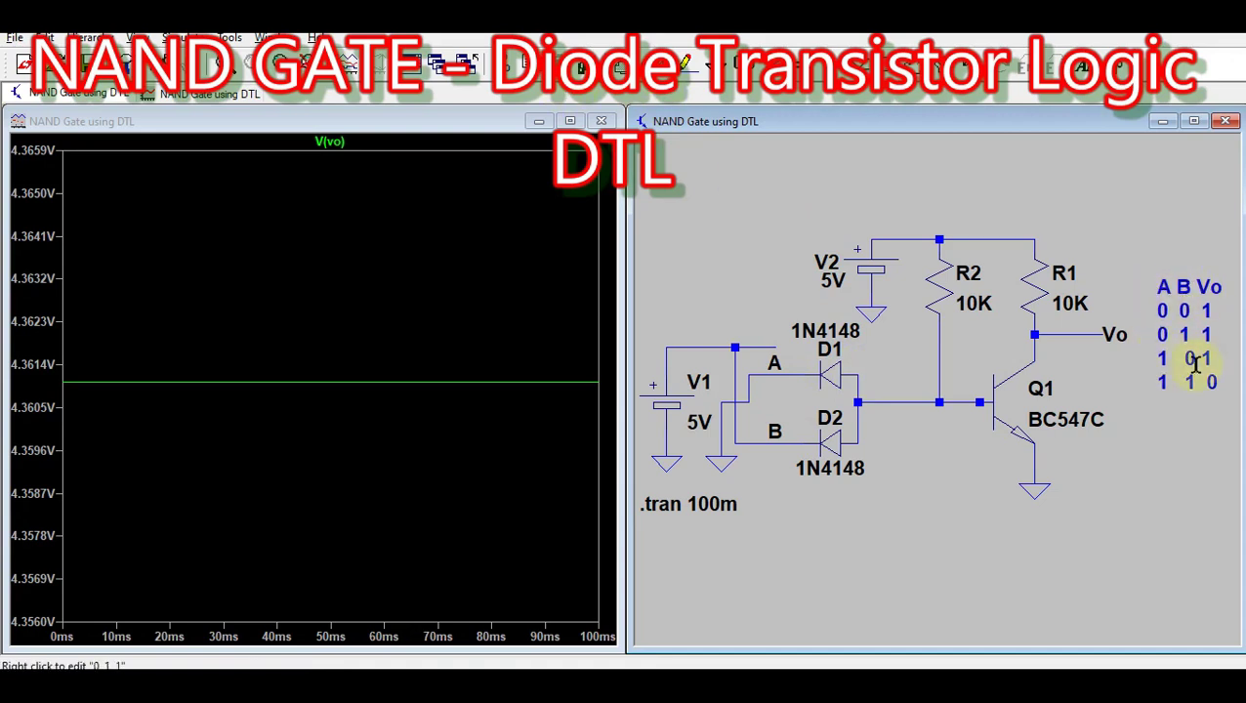
Delete the wires linking input A to ground and input B to V1's positive line.
{"action": "left_click", "coordinate": [507, 64]}
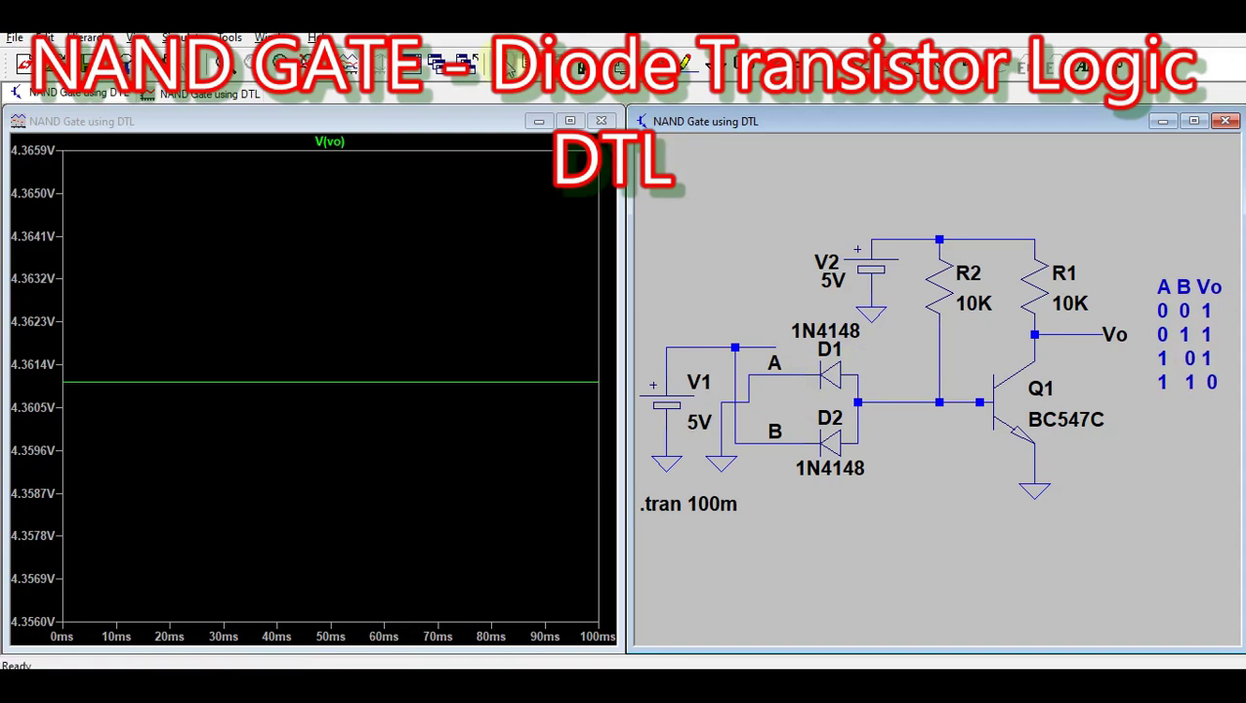
{"action": "left_click", "coordinate": [751, 392]}
{"action": "left_click", "coordinate": [734, 386]}
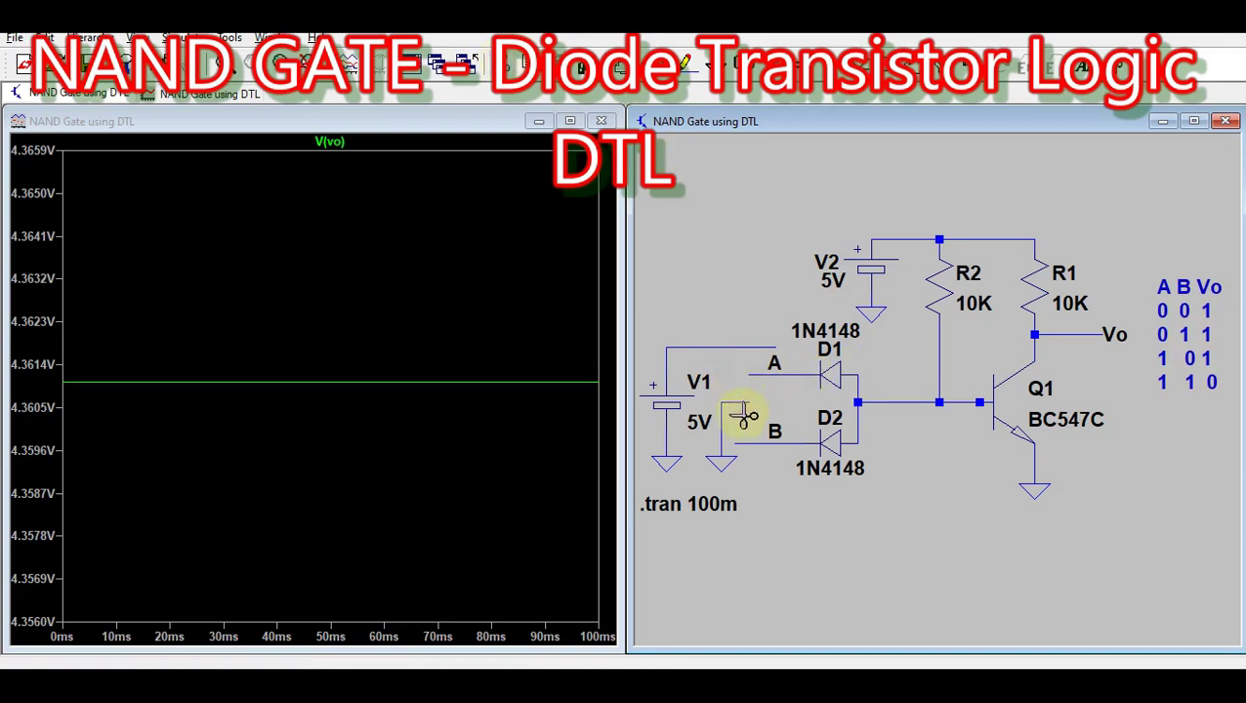
Wire input B to ground and input A to V1's positive line, and run the simulation for this combination.
{"action": "left_click", "coordinate": [685, 65]}
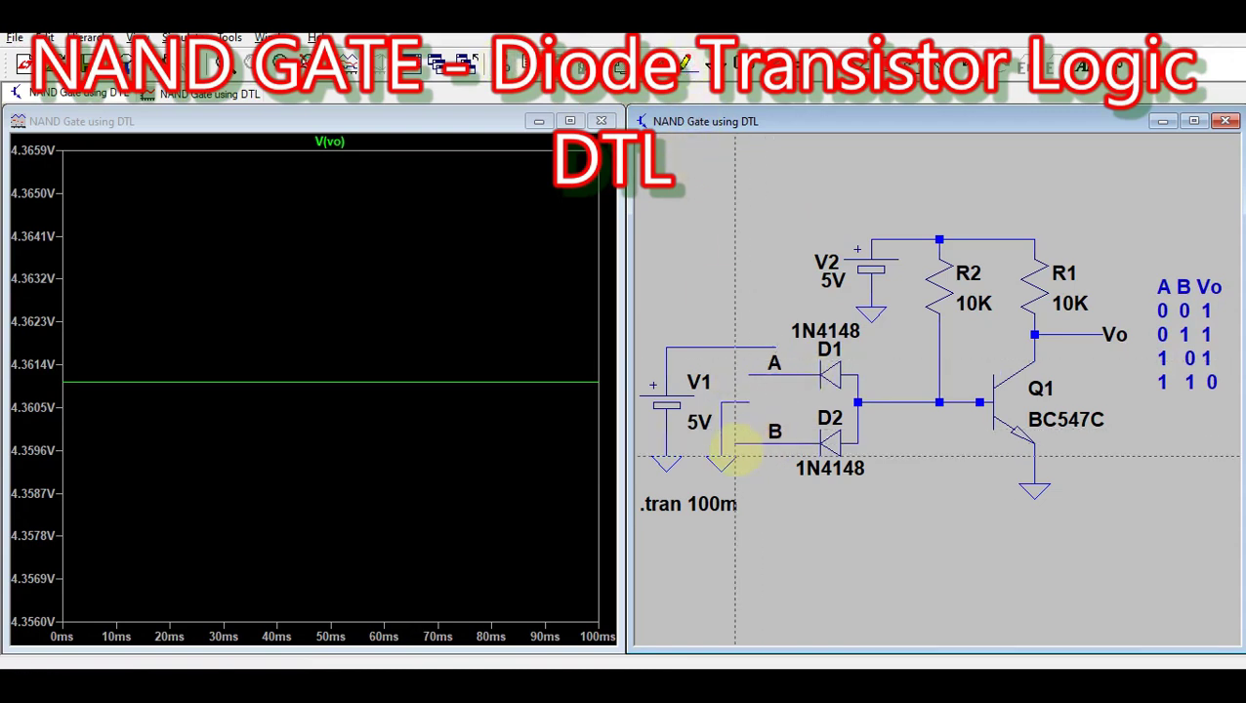
{"action": "left_click", "coordinate": [734, 444]}
{"action": "left_click", "coordinate": [735, 402]}
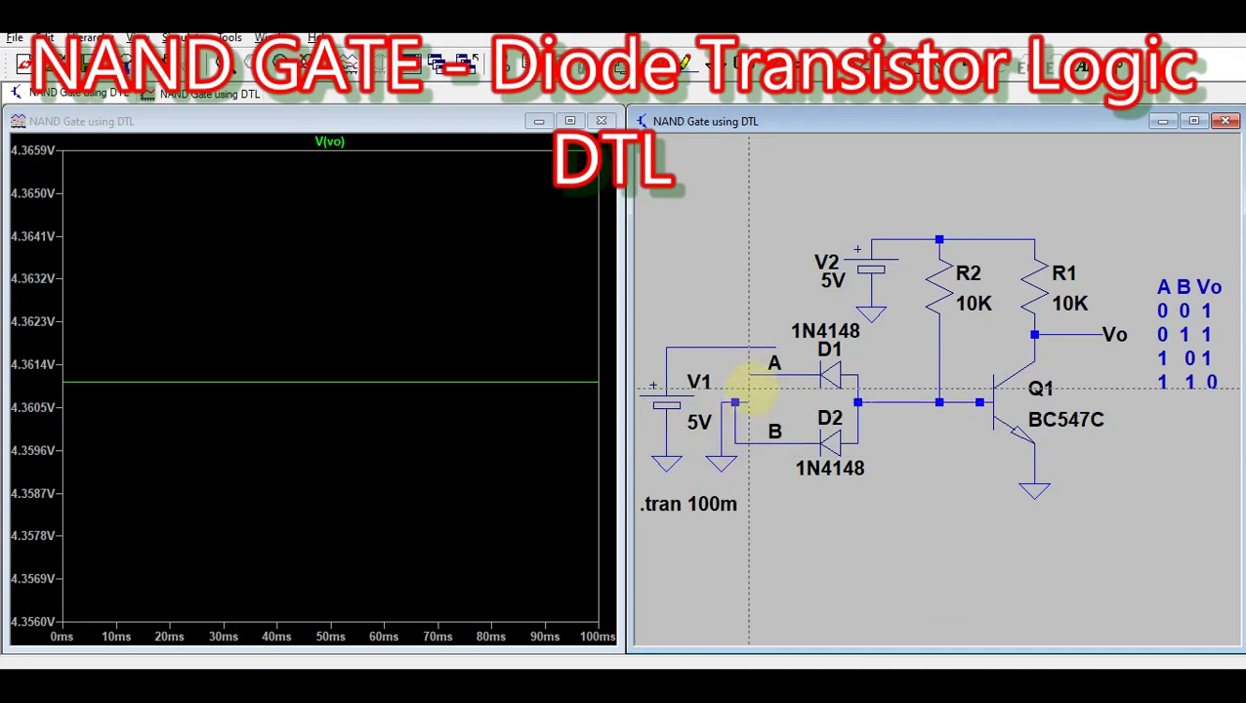
{"action": "right_click", "coordinate": [742, 388]}
{"action": "left_click", "coordinate": [748, 347]}
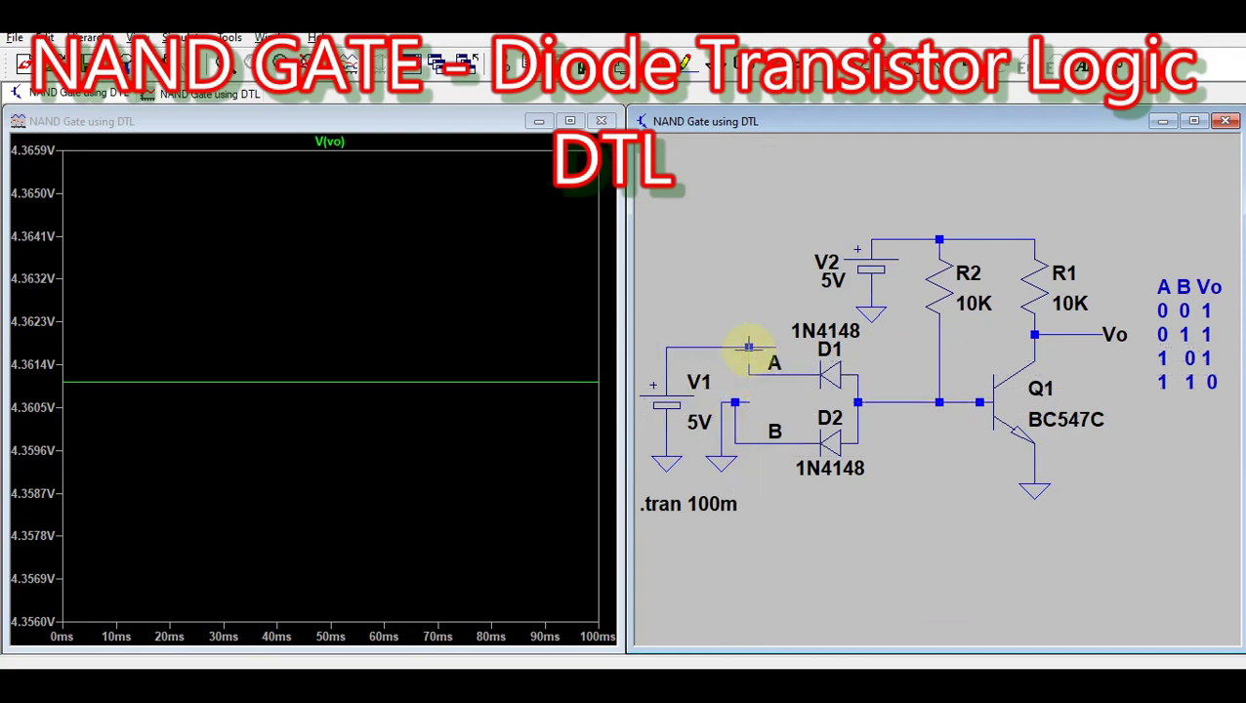
{"action": "left_click", "coordinate": [159, 63]}
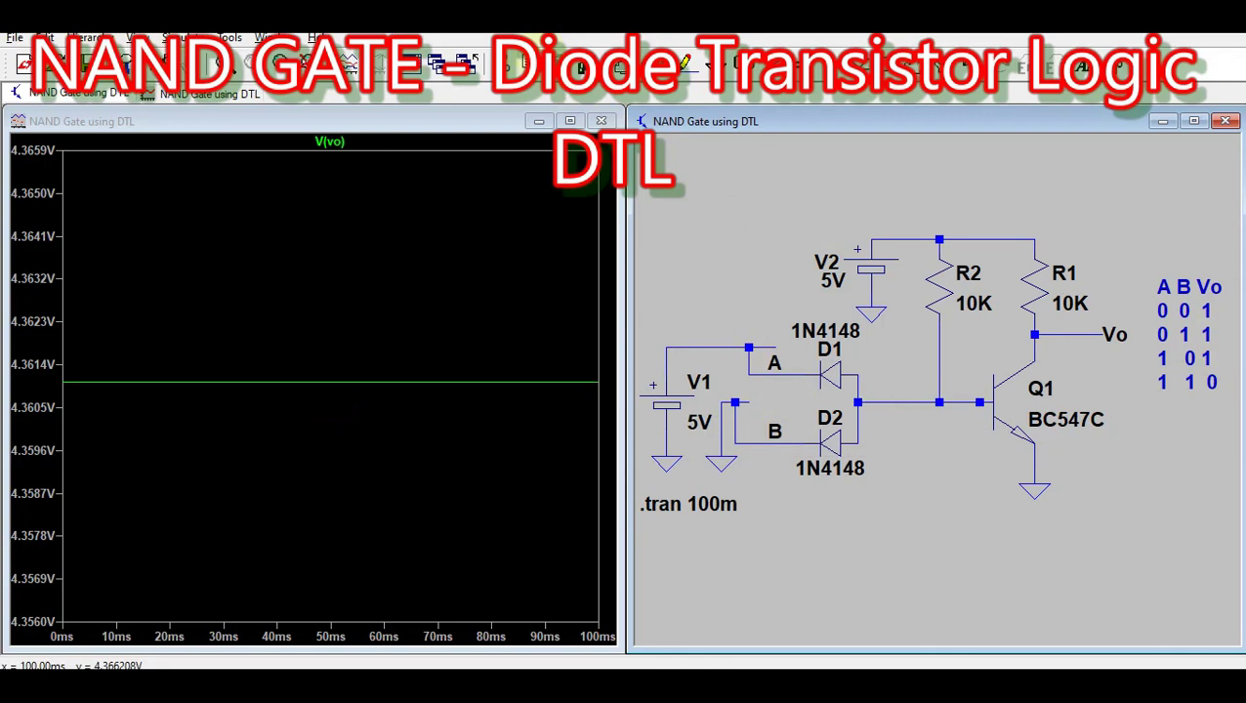
Replace input B's ground connection with a wire to V1's positive line and rerun the simulation with both inputs high.
{"action": "key", "text": "F5"}
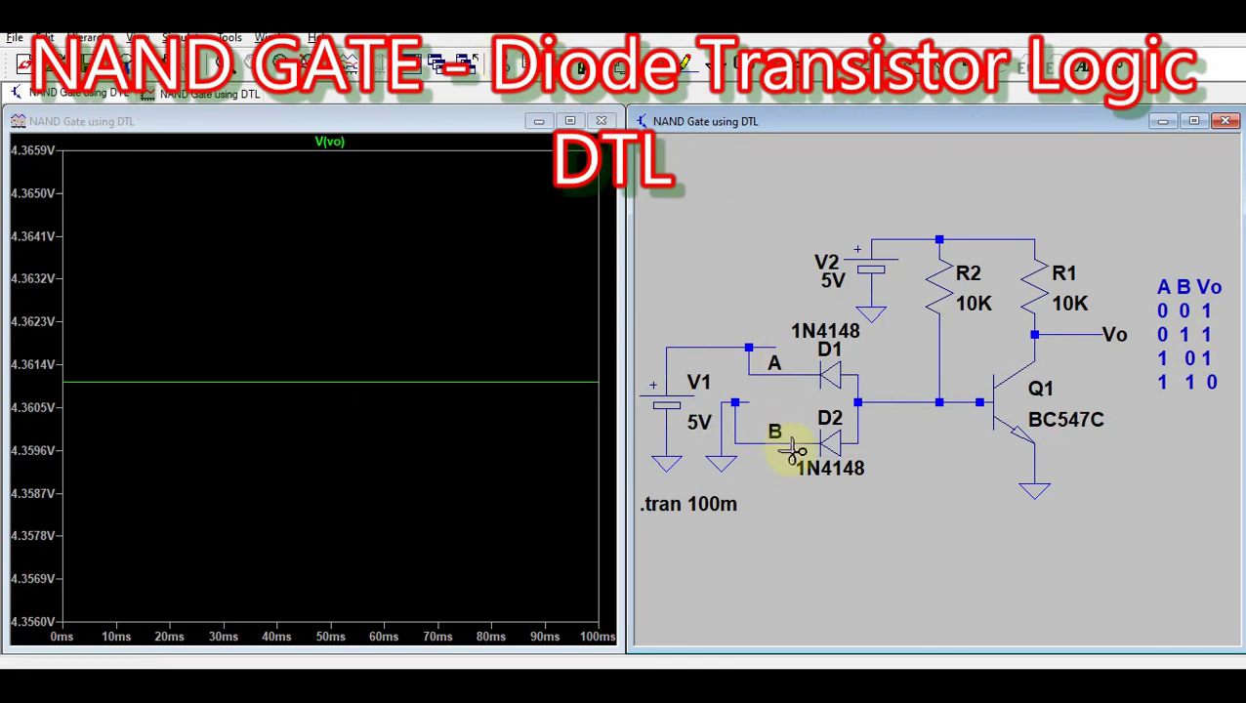
{"action": "left_click", "coordinate": [737, 420]}
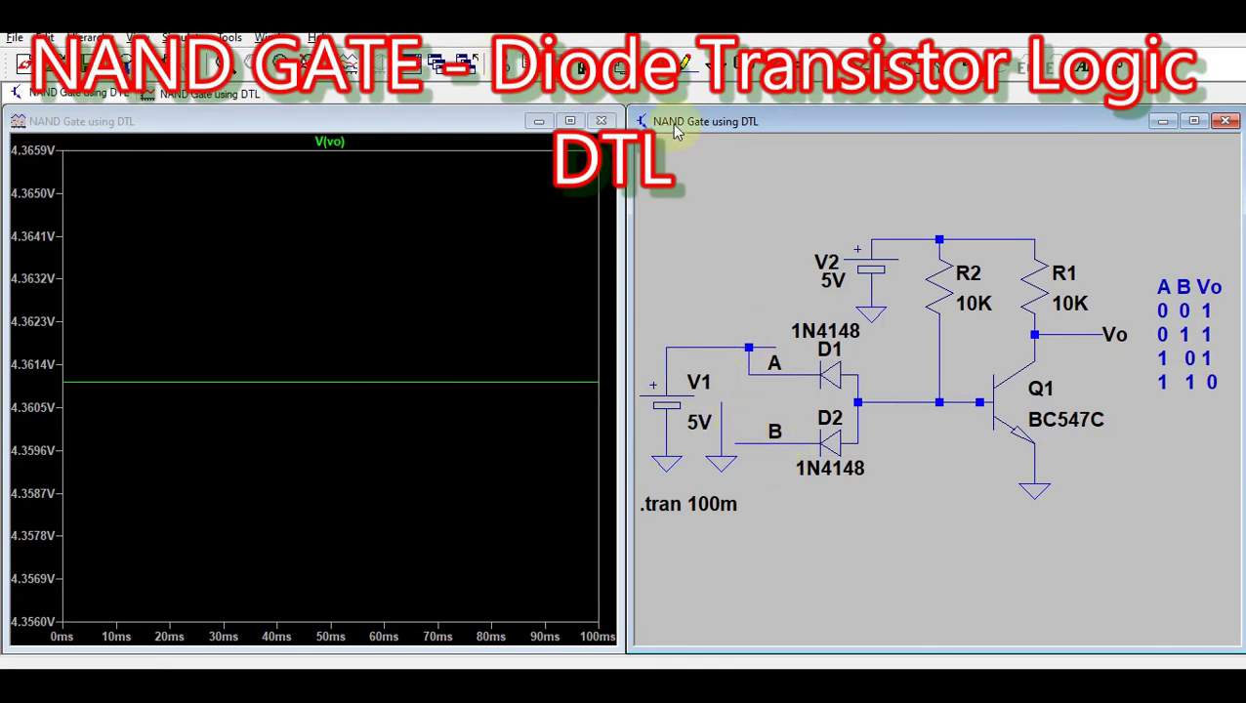
{"action": "key", "text": "F3"}
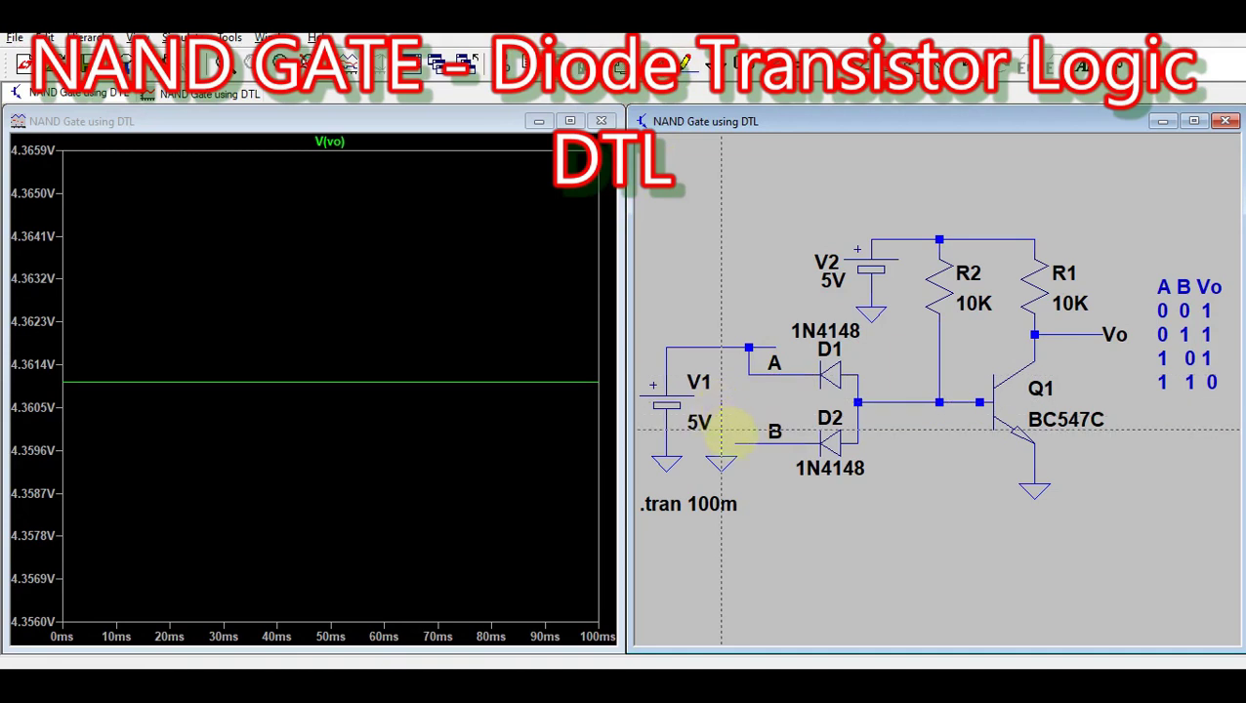
{"action": "left_click", "coordinate": [735, 442]}
{"action": "left_click", "coordinate": [729, 349]}
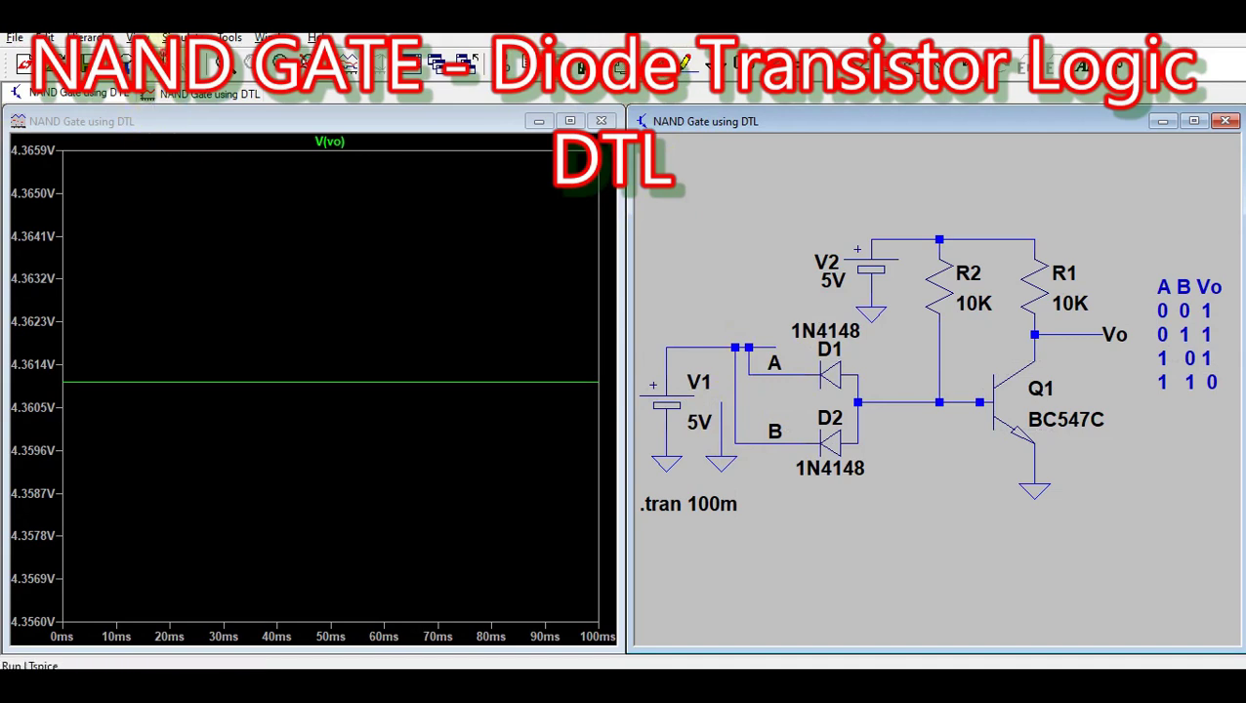
{"action": "left_click", "coordinate": [162, 63]}
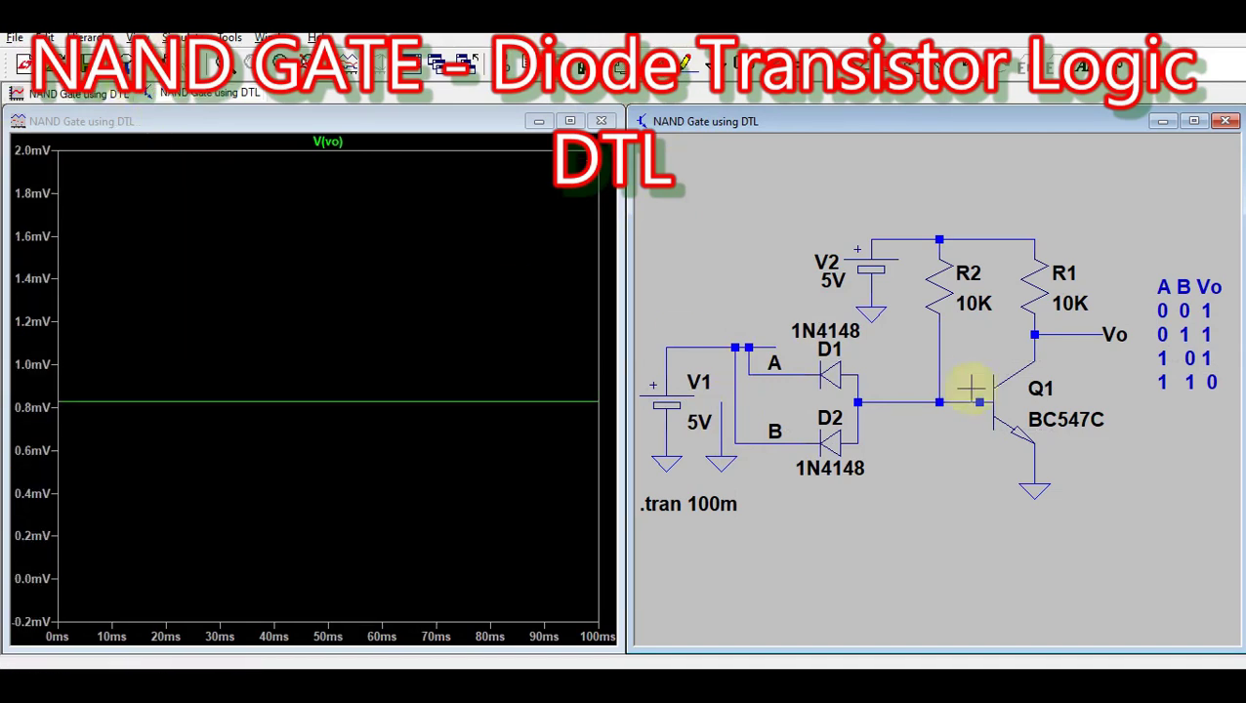